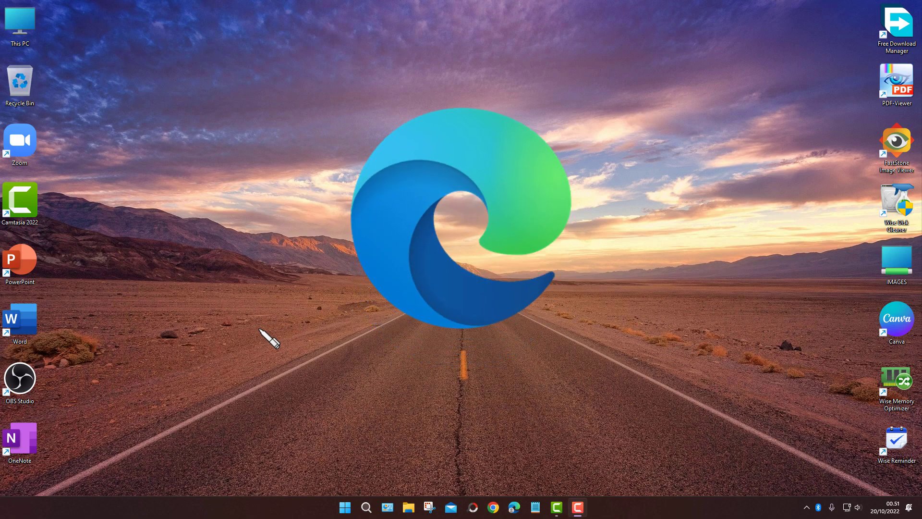
- Open Microsoft Edge and add two new browser tabs
{"action": "left_click", "coordinate": [514, 510]}
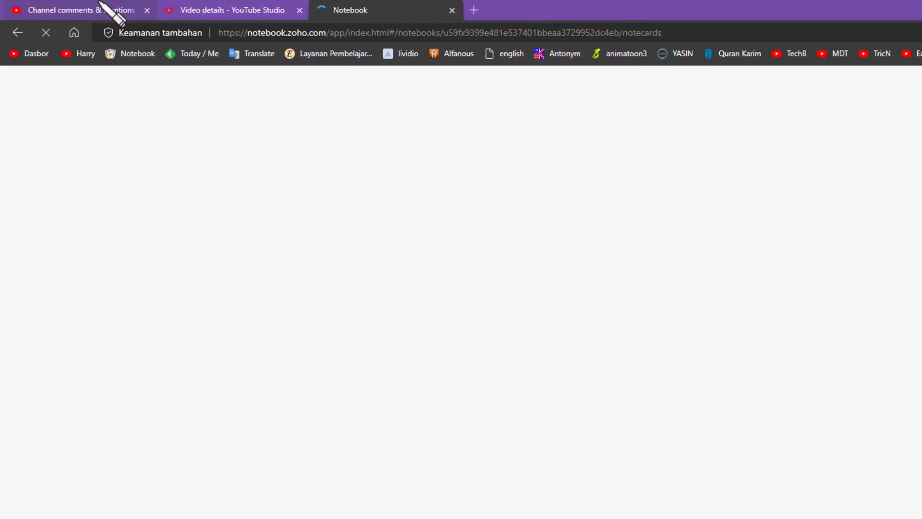
{"action": "left_click", "coordinate": [508, 11]}
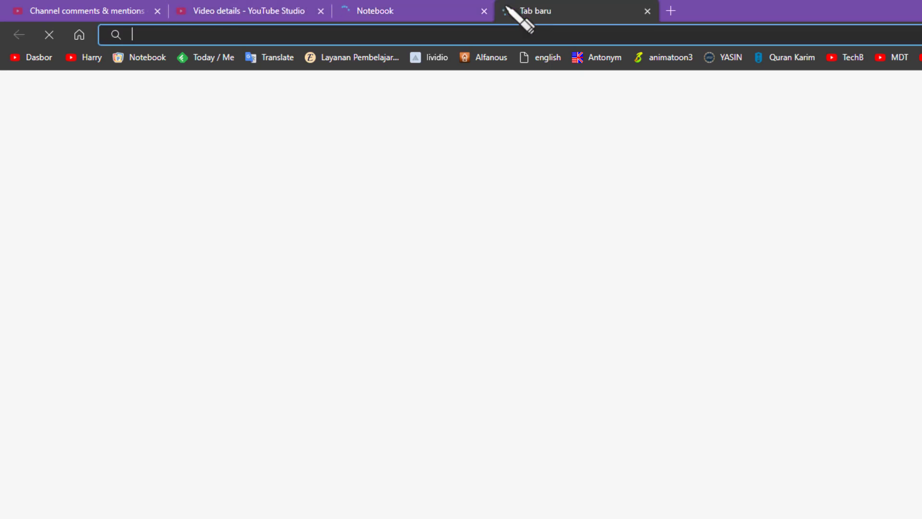
{"action": "left_click", "coordinate": [671, 11]}
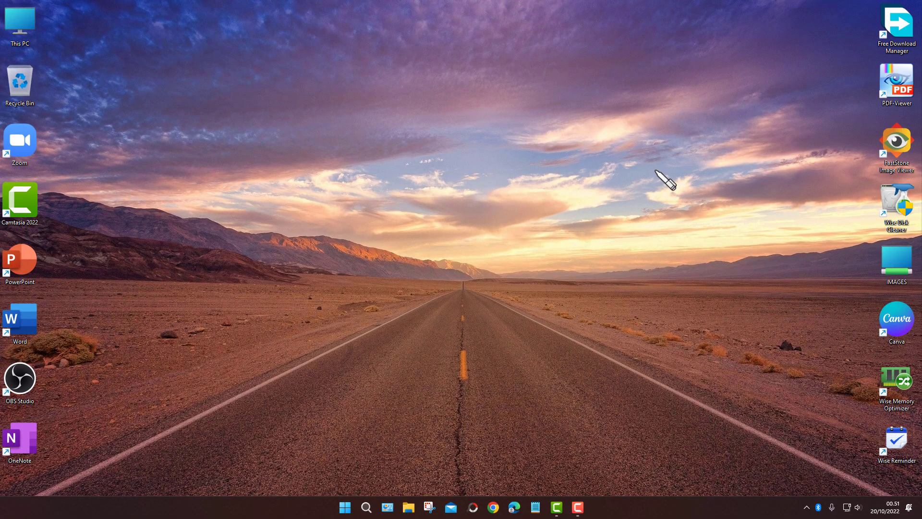
- Open File Explorer and add four new Home tabs in the same window
{"action": "key", "text": "super+e"}
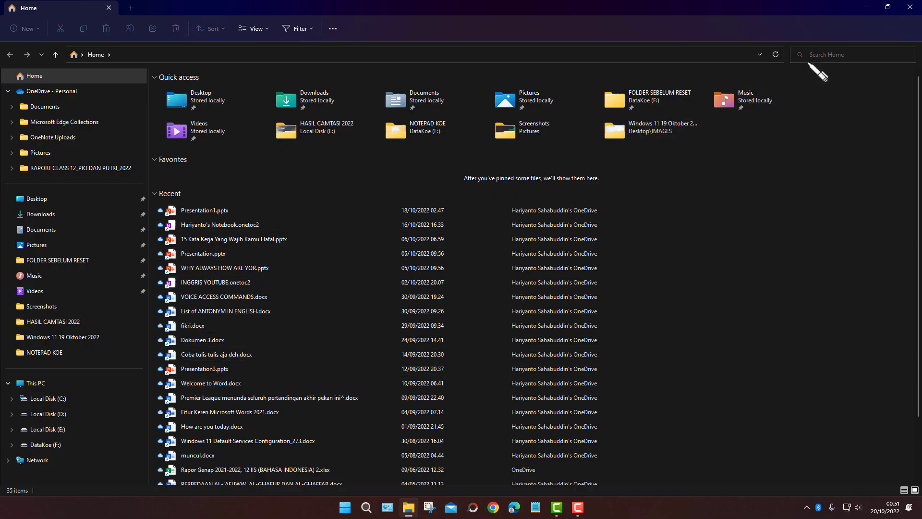
{"action": "left_click", "coordinate": [866, 7]}
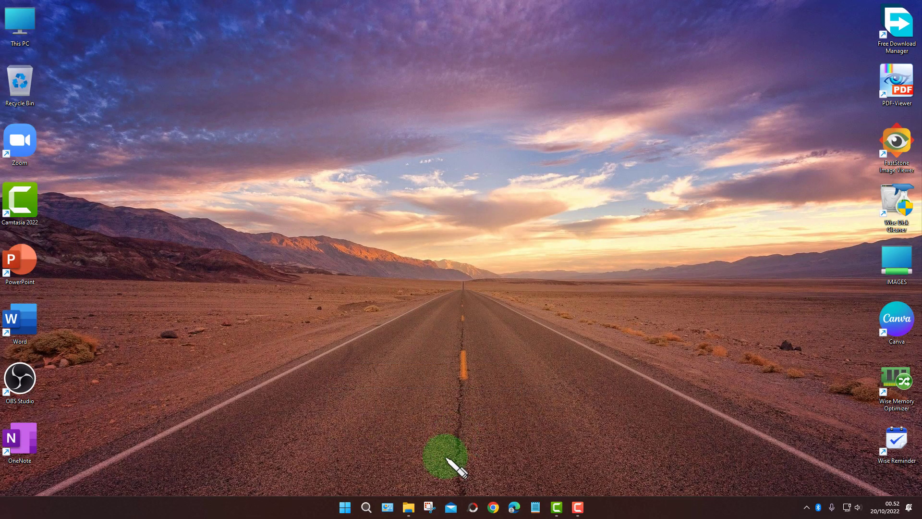
{"action": "left_click", "coordinate": [408, 507]}
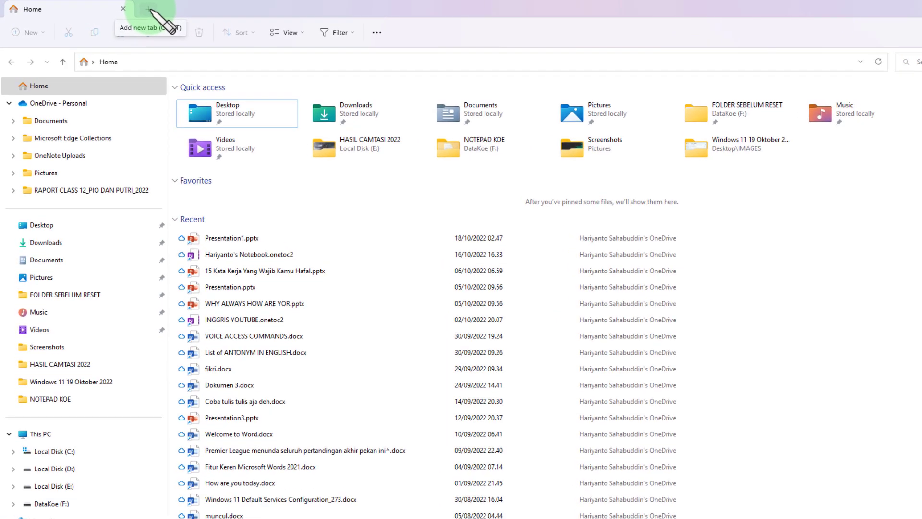
{"action": "left_click", "coordinate": [149, 9]}
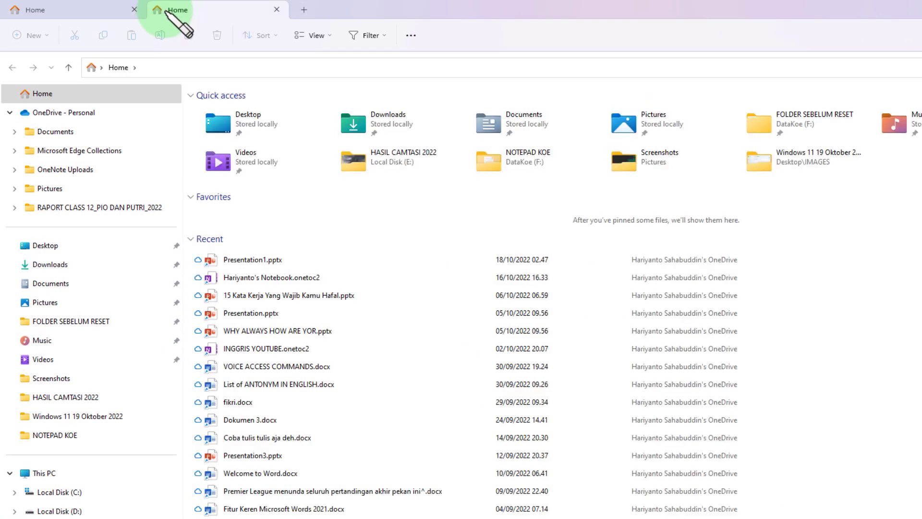
{"action": "left_click", "coordinate": [279, 10]}
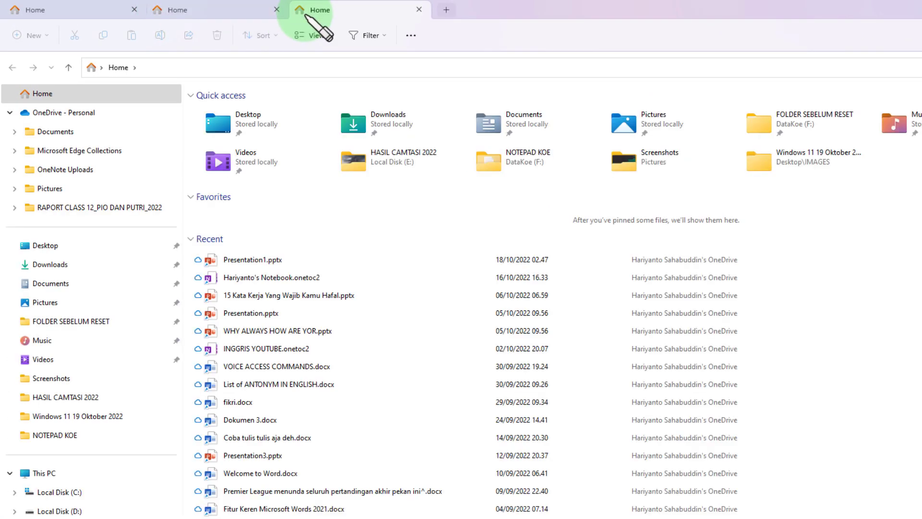
{"action": "left_click", "coordinate": [446, 9]}
{"action": "left_click", "coordinate": [588, 10]}
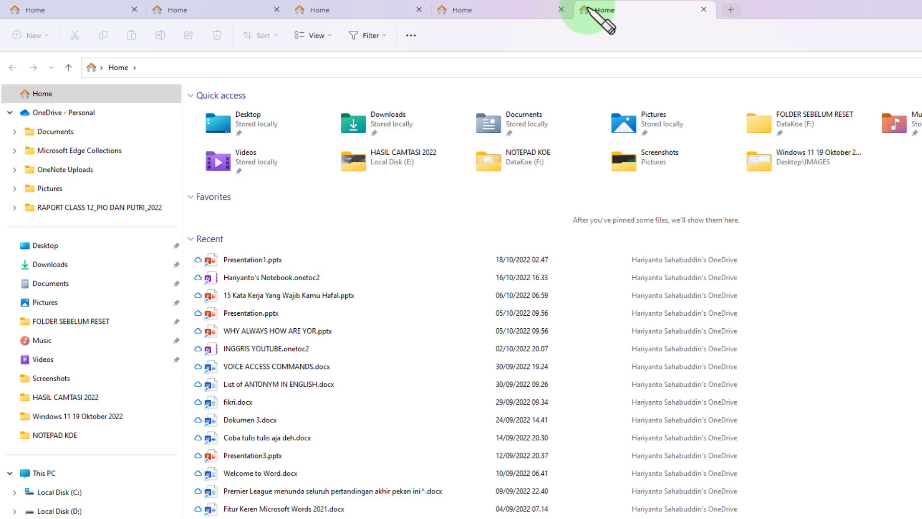
- Close the four extra File Explorer tabs and minimize the window
{"action": "left_click", "coordinate": [704, 9]}
{"action": "left_click", "coordinate": [565, 10]}
{"action": "left_click", "coordinate": [419, 10]}
{"action": "key", "text": "ctrl+w"}
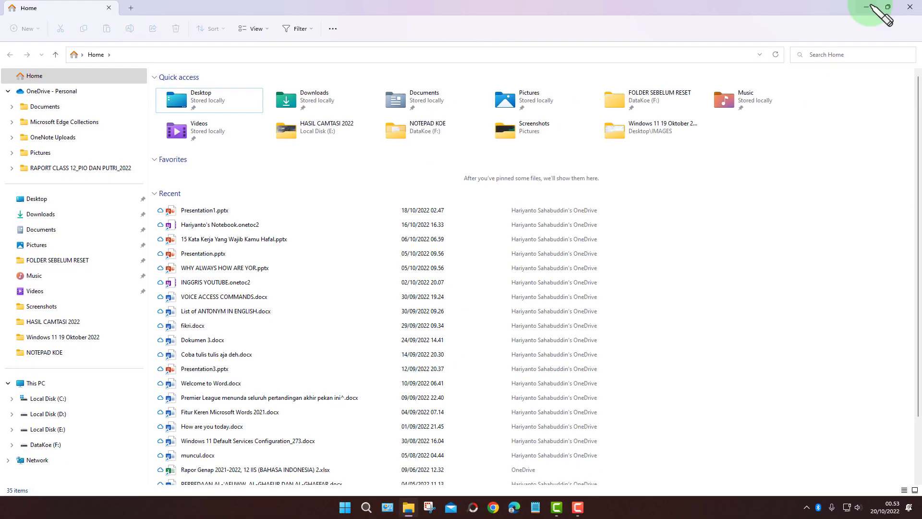
{"action": "left_click", "coordinate": [867, 8]}
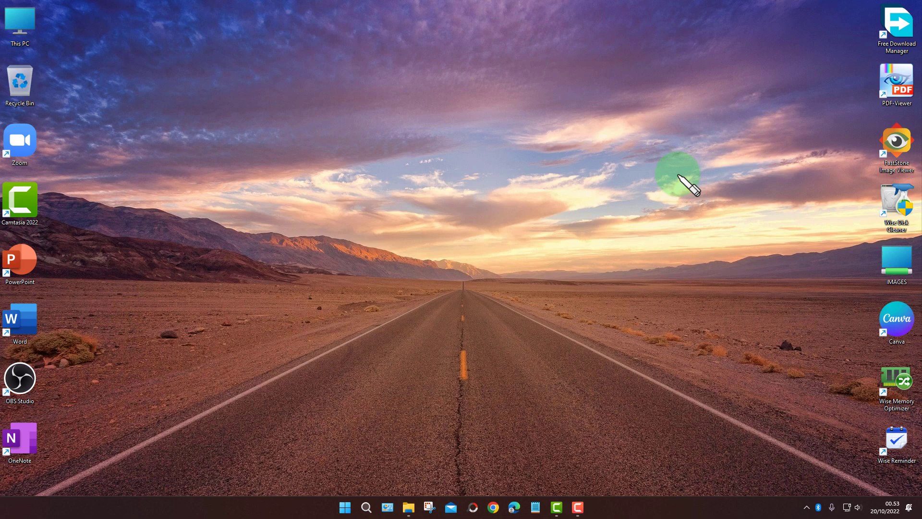
- Open more File Explorer windows until there are five, and preview them all
{"action": "key", "text": "super+e"}
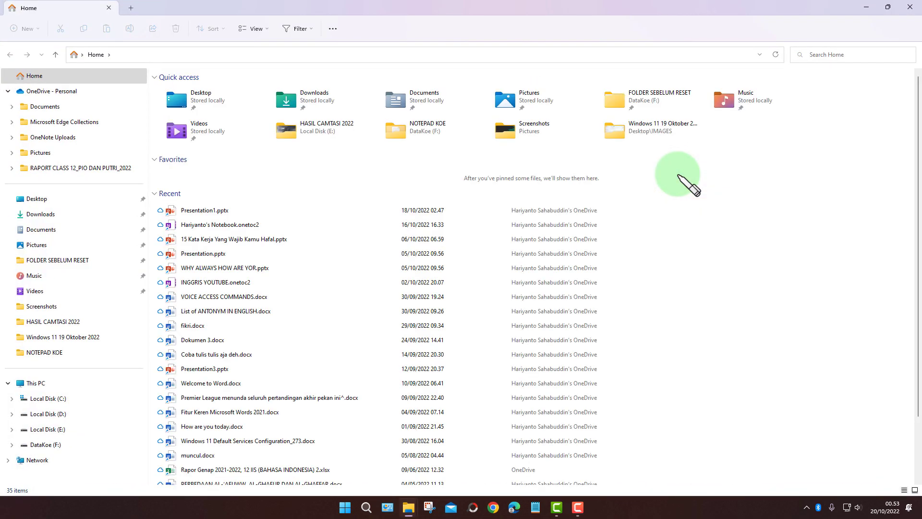
{"action": "key", "text": "super+e"}
{"action": "key", "text": "super+e"}
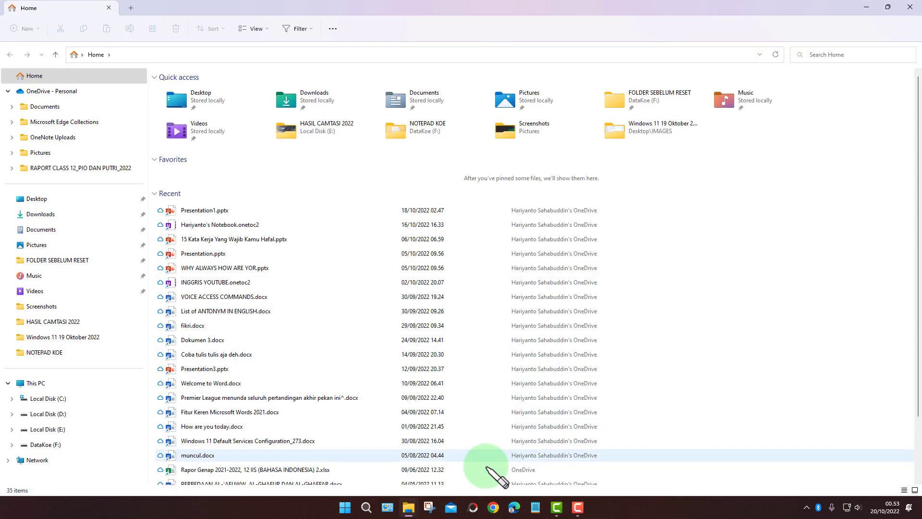
{"action": "mouse_move", "coordinate": [408, 507]}
{"action": "mouse_move", "coordinate": [221, 463]}
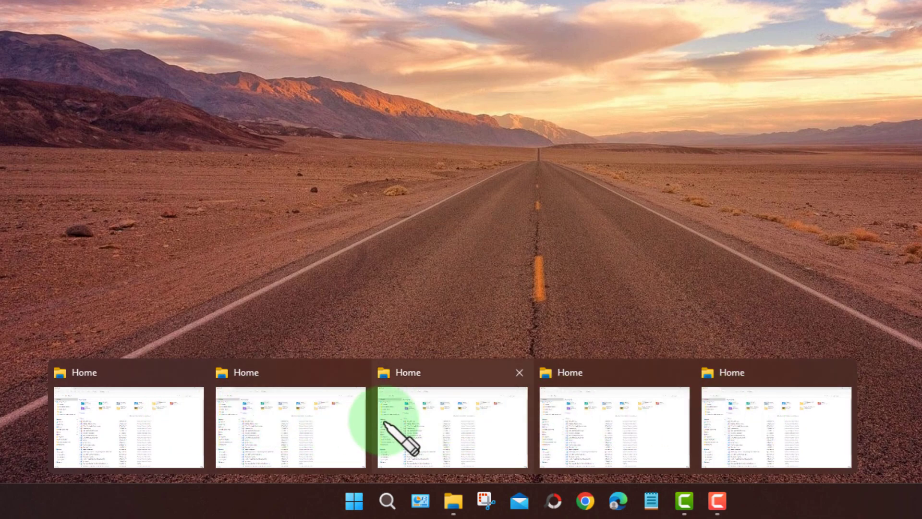
- Check Windows Explorer's memory usage in Task Manager with five separate windows open, and close Task Manager
{"action": "right_click", "coordinate": [363, 508]}
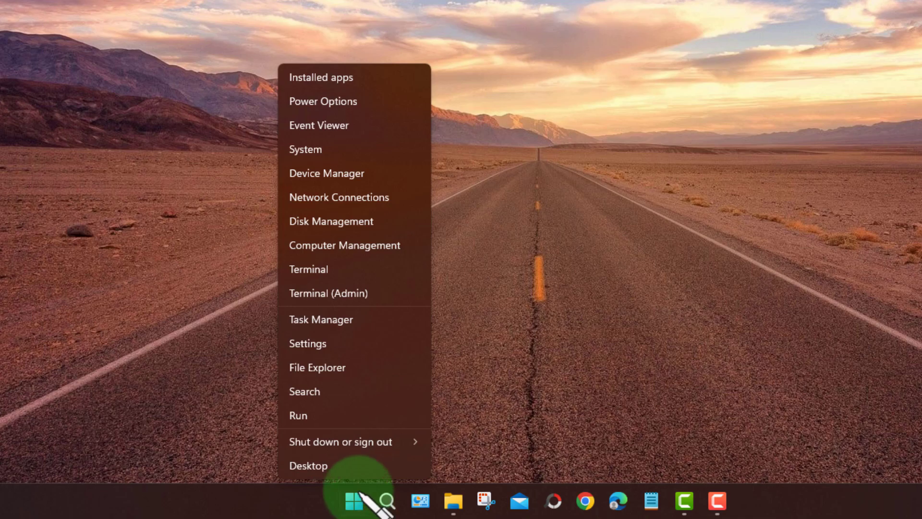
{"action": "left_click", "coordinate": [355, 320]}
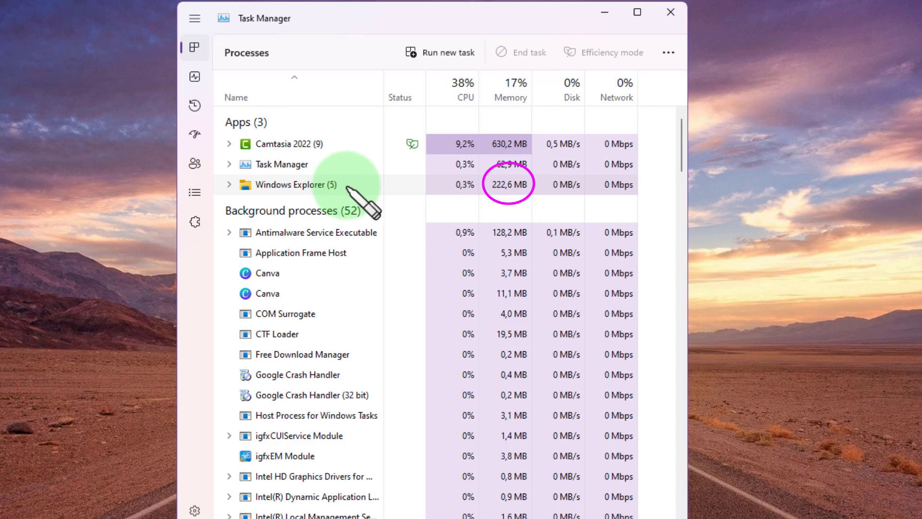
{"action": "left_click", "coordinate": [677, 13]}
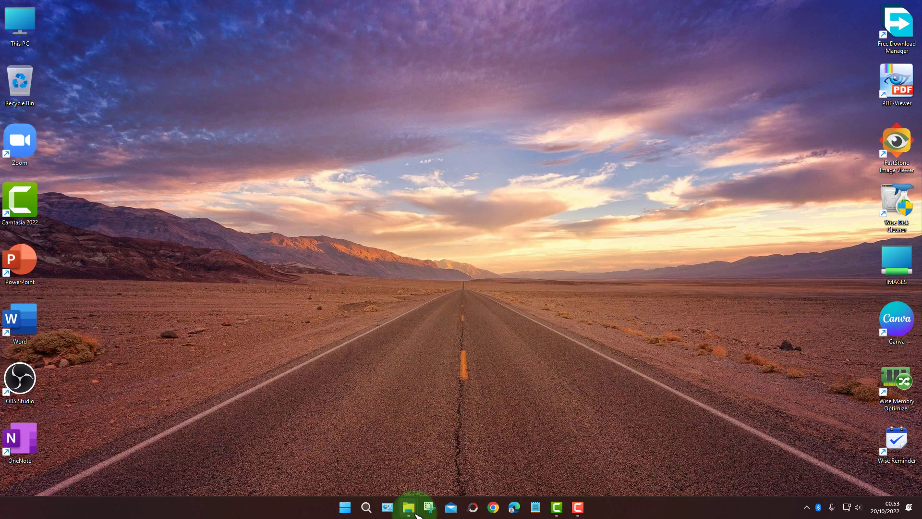
- Close all File Explorer windows except one and bring the remaining window to the front
{"action": "mouse_move", "coordinate": [415, 510]}
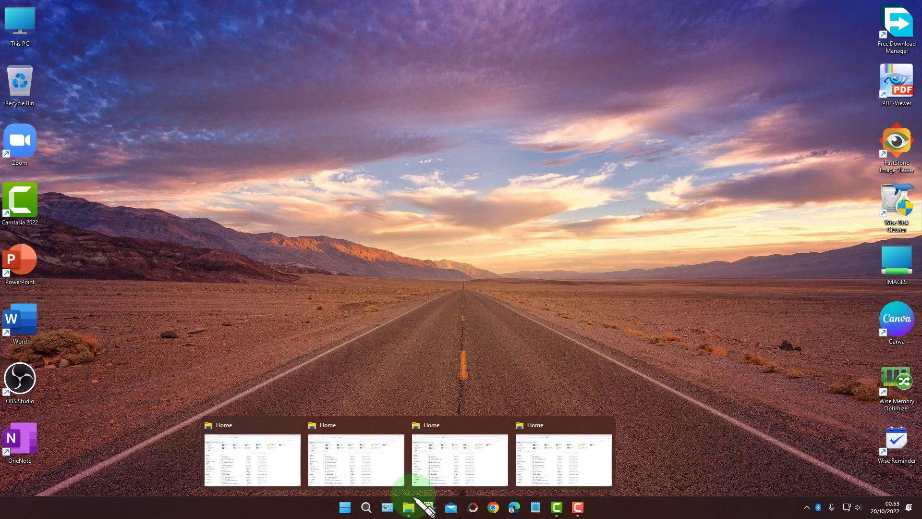
{"action": "left_click", "coordinate": [399, 425]}
{"action": "left_click", "coordinate": [451, 426]}
{"action": "left_click", "coordinate": [503, 425]}
{"action": "left_click", "coordinate": [438, 449]}
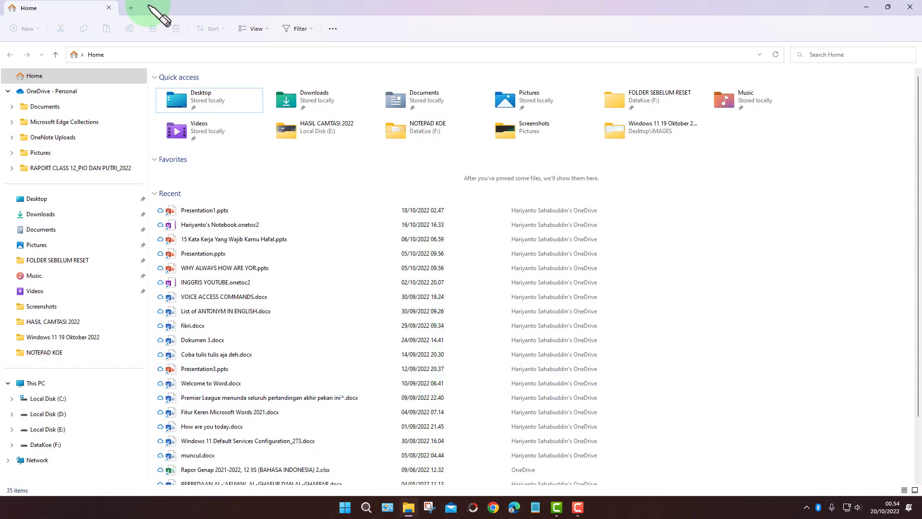
- Add four tabs to the File Explorer window and check Windows Explorer's memory usage in Task Manager
{"action": "left_click", "coordinate": [132, 8]}
{"action": "left_click", "coordinate": [246, 9]}
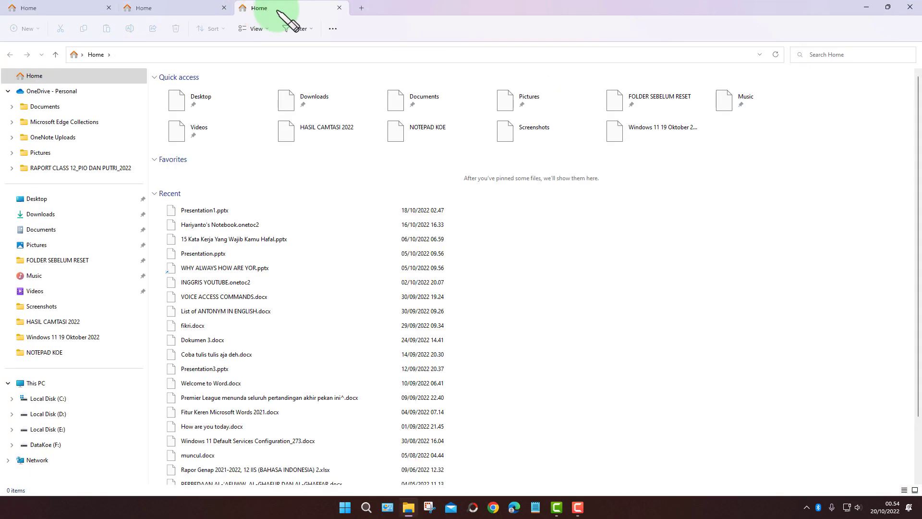
{"action": "left_click", "coordinate": [361, 8]}
{"action": "left_click", "coordinate": [476, 8]}
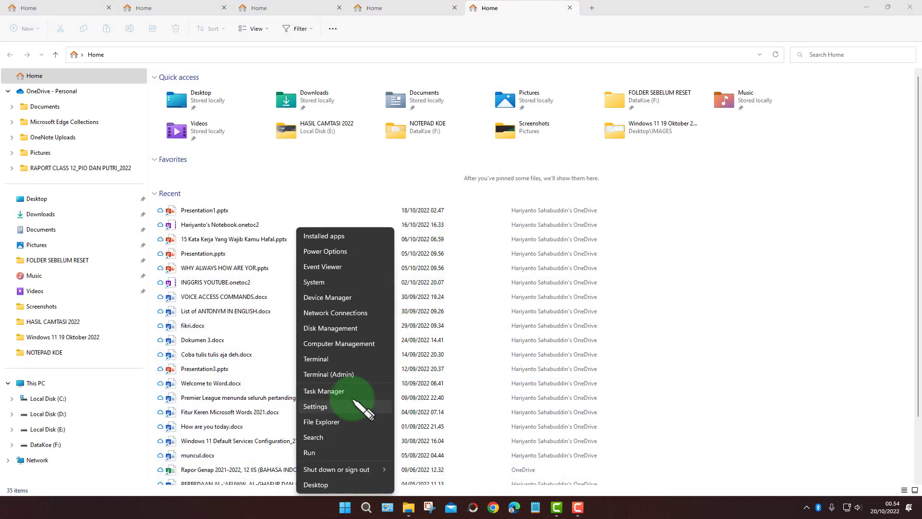
{"action": "left_click", "coordinate": [336, 391]}
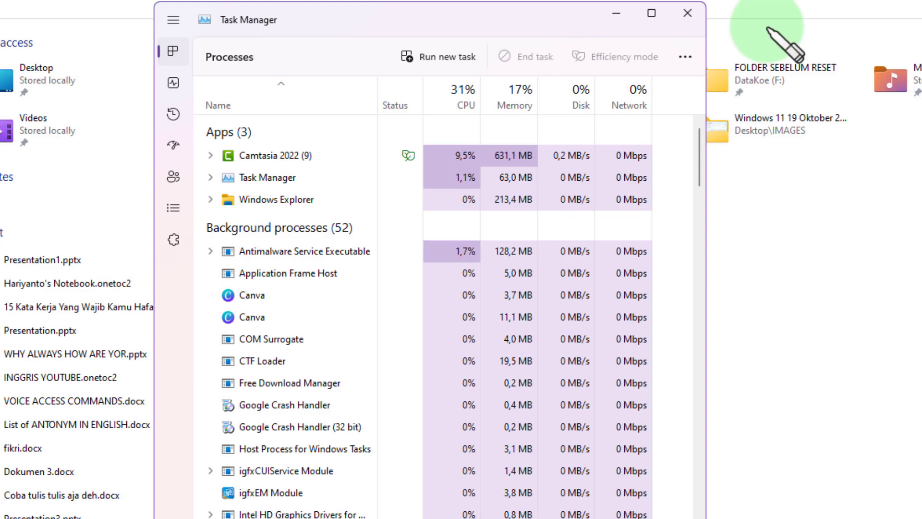
{"action": "left_click", "coordinate": [689, 14]}
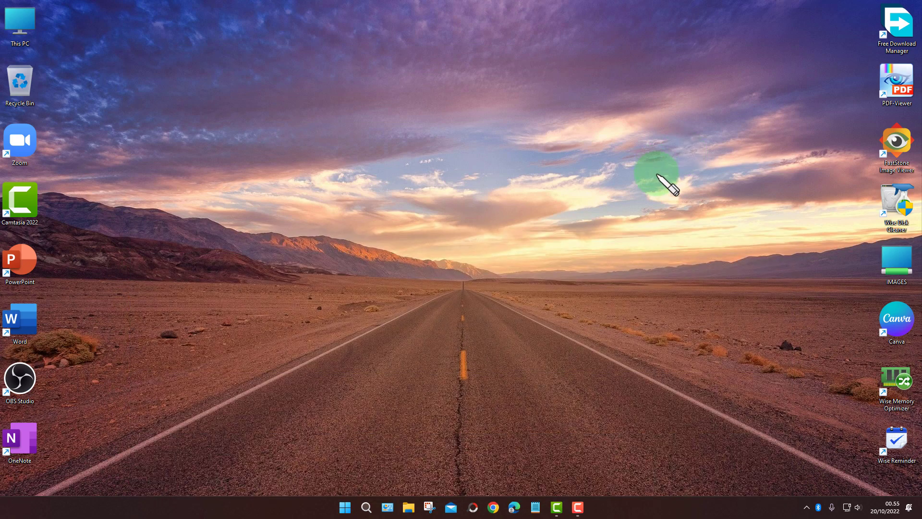
- Open File Explorer and maximize its window
{"action": "left_click", "coordinate": [409, 505]}
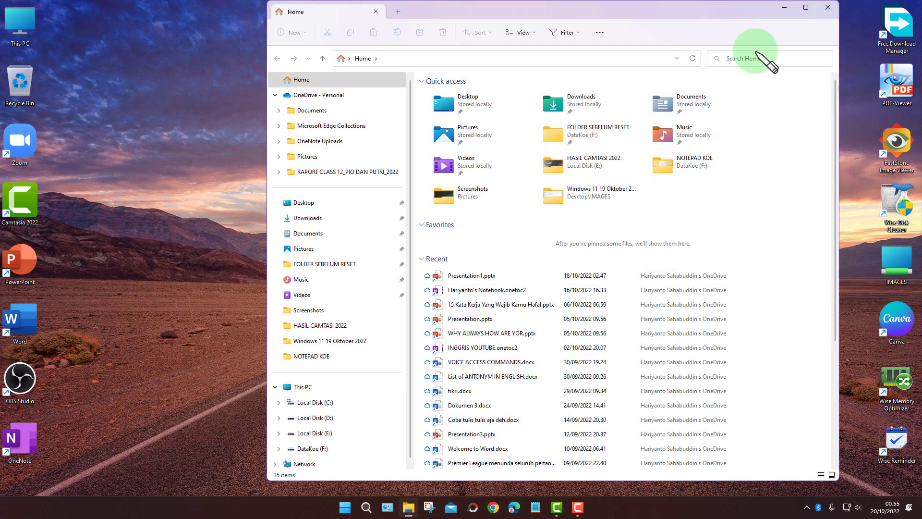
{"action": "left_click", "coordinate": [806, 7]}
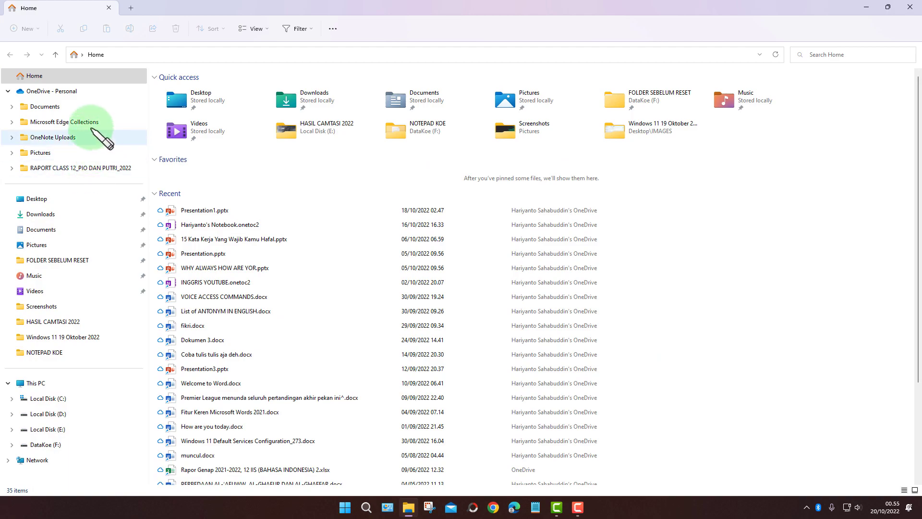
{"action": "double_click", "coordinate": [228, 92]}
{"action": "double_click", "coordinate": [228, 92]}
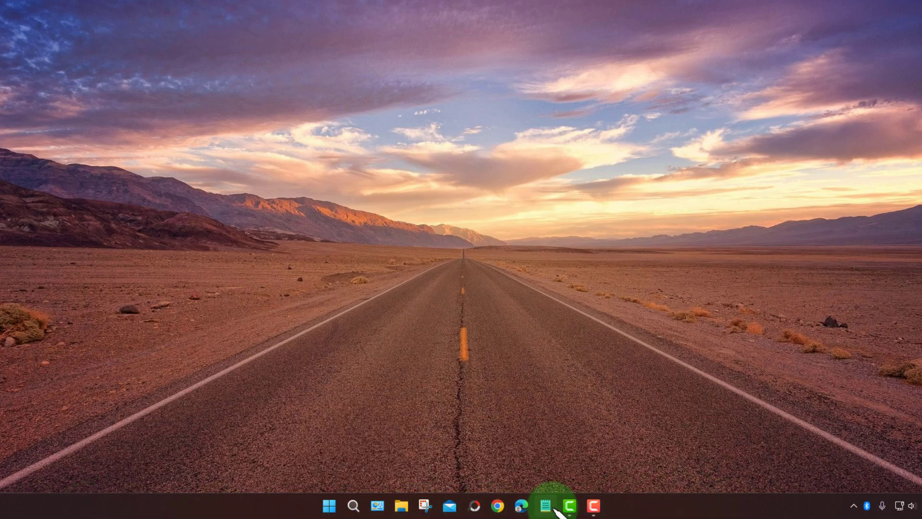
- Open the taskbar overflow menu to view the apps that do not fit on the taskbar
{"action": "mouse_move", "coordinate": [607, 512]}
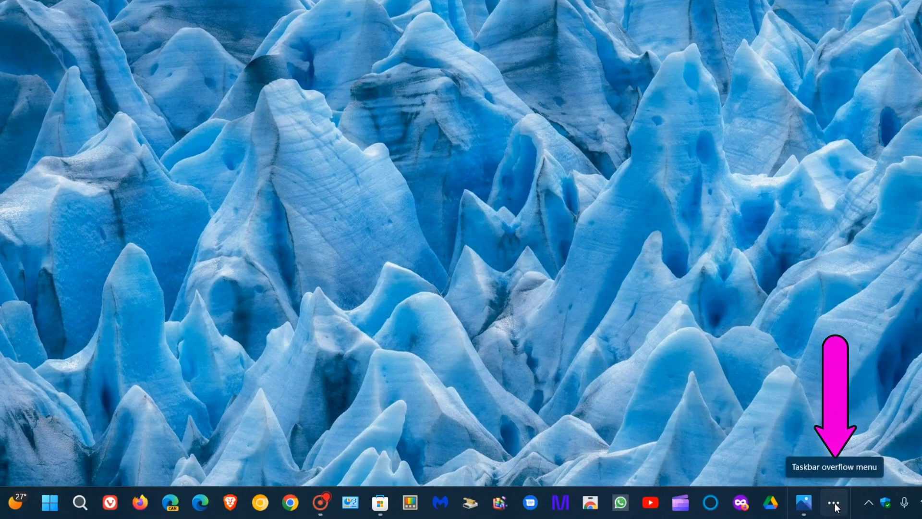
{"action": "left_click", "coordinate": [834, 503]}
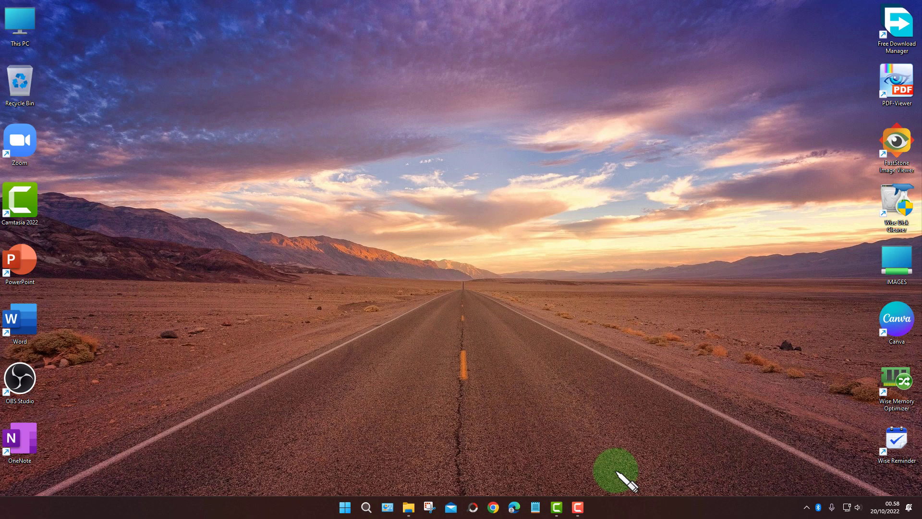
- Search Windows for "nearby" and open the matching system settings page
{"action": "left_click", "coordinate": [366, 507]}
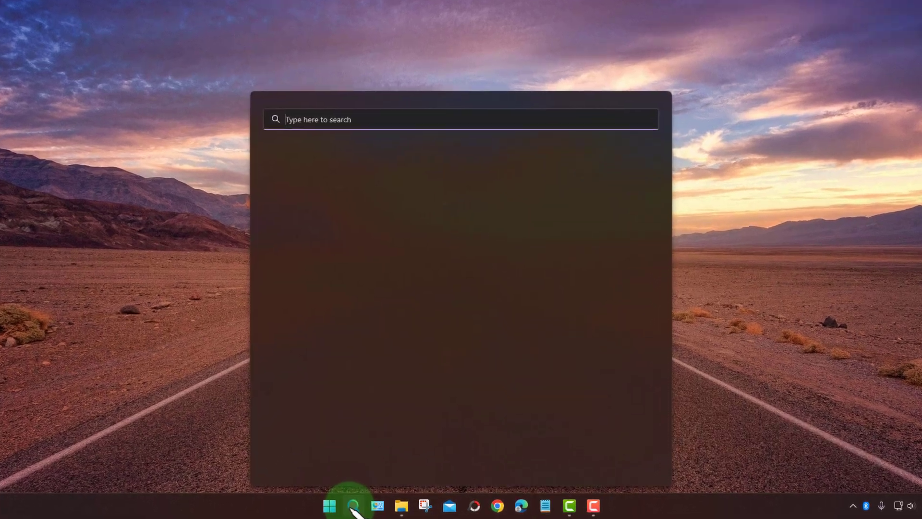
{"action": "type", "text": "nearb"}
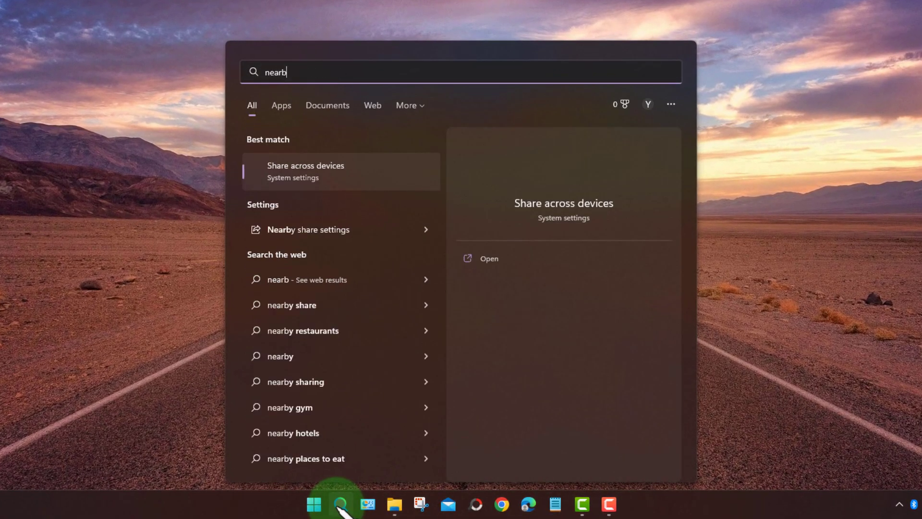
{"action": "type", "text": "y"}
{"action": "left_click", "coordinate": [582, 207]}
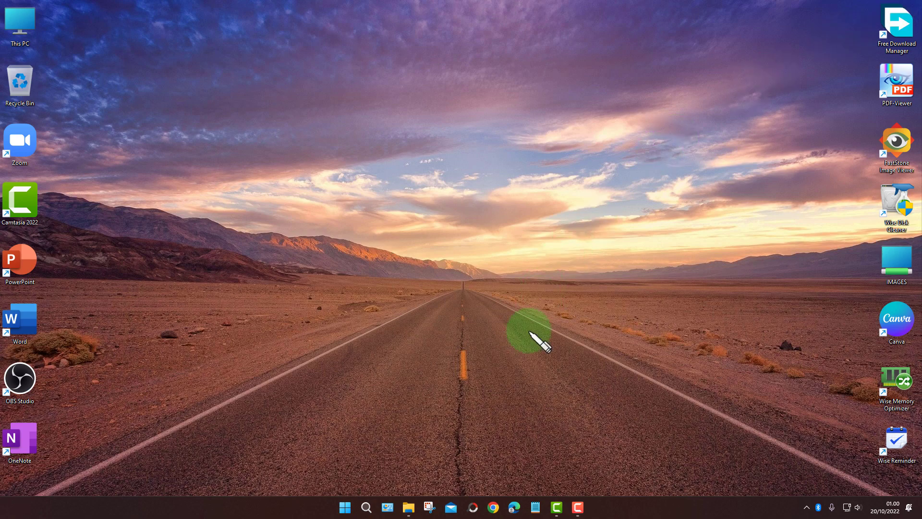
- Open Programs and Features from Control Panel, and go to the Installed apps page in Settings
{"action": "left_click", "coordinate": [388, 506]}
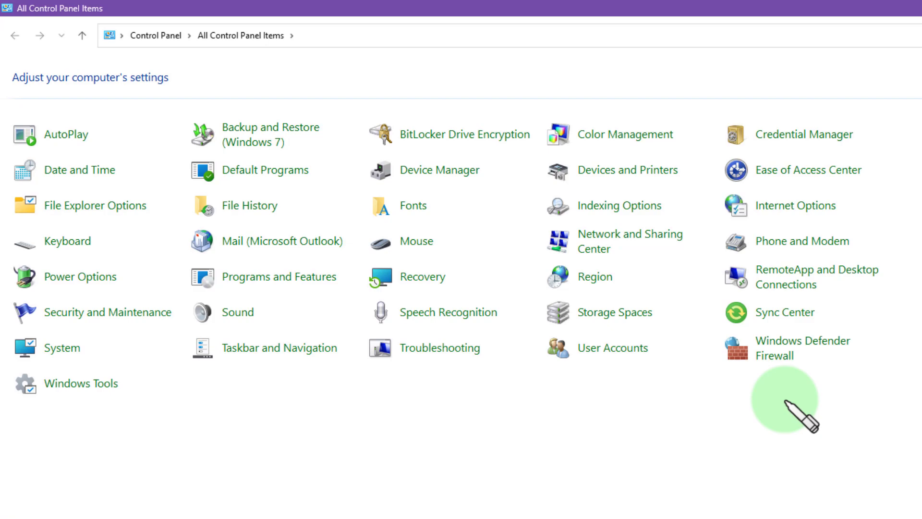
{"action": "left_click", "coordinate": [302, 277]}
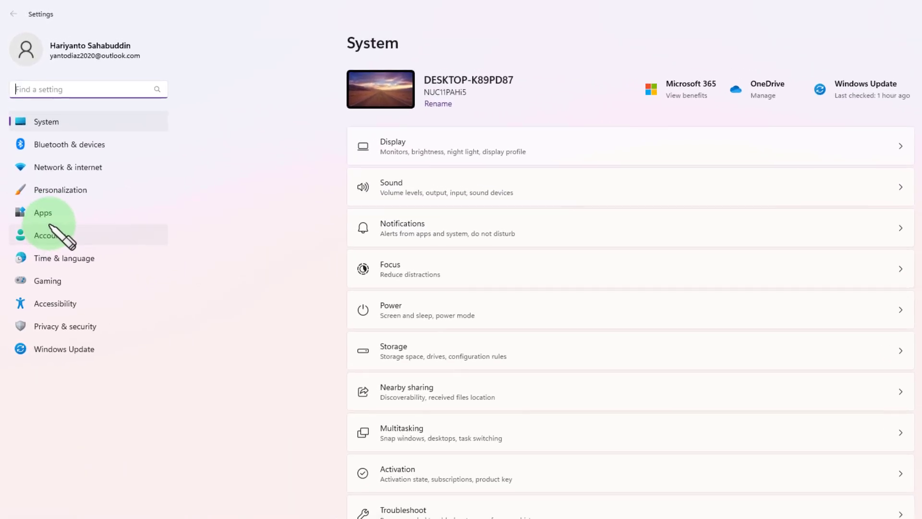
{"action": "left_click", "coordinate": [51, 214]}
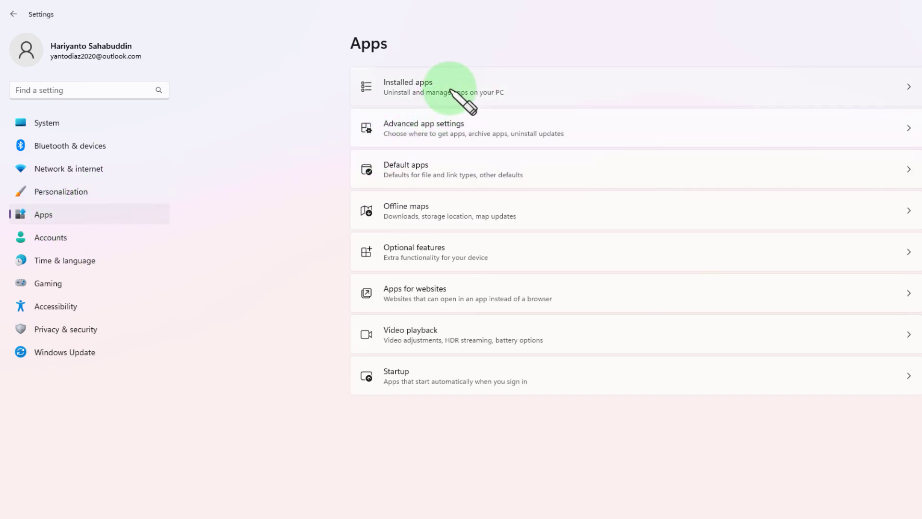
{"action": "left_click", "coordinate": [450, 89]}
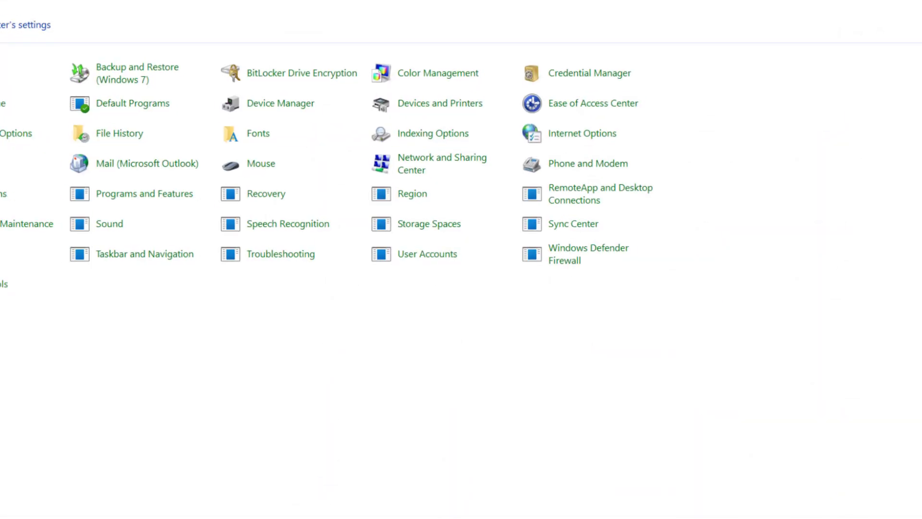
- Open Programs and Features, switch the installed apps to list view, and check which actions are offered for Audacity 3.2.1
{"action": "left_click", "coordinate": [134, 193]}
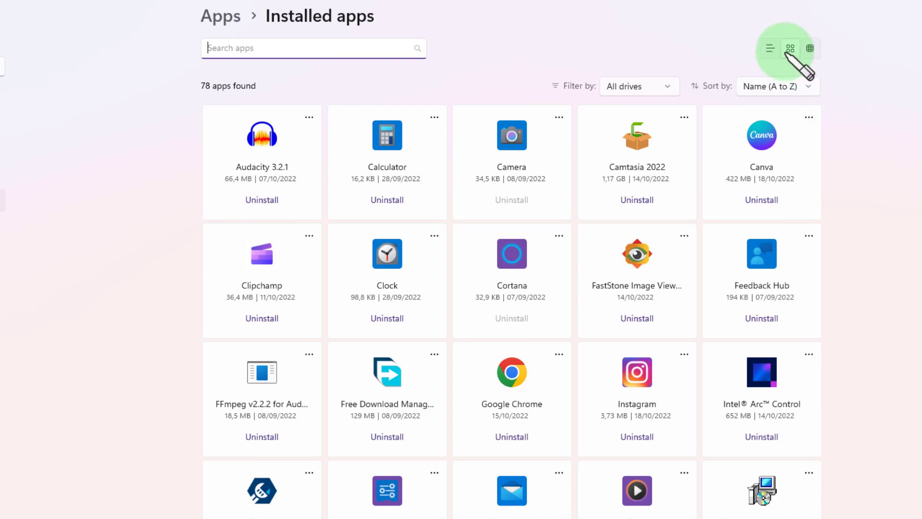
{"action": "left_click", "coordinate": [769, 49]}
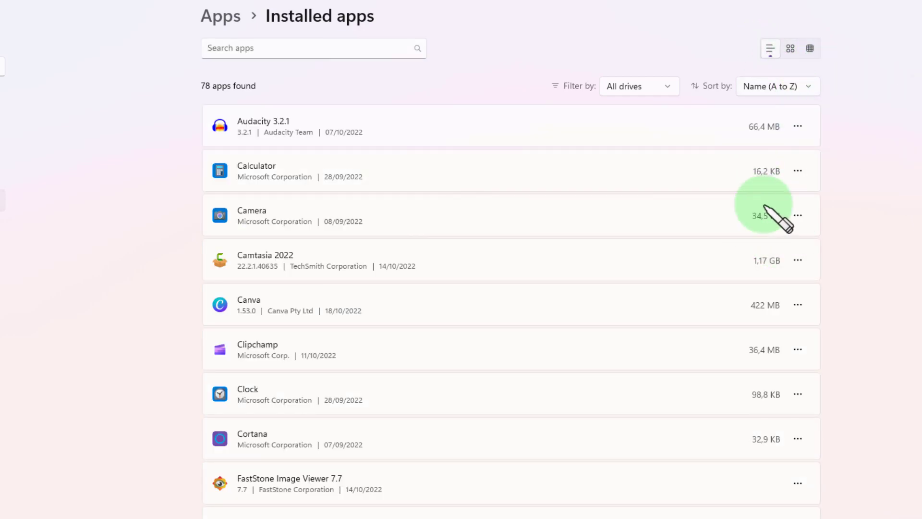
{"action": "left_click", "coordinate": [798, 128]}
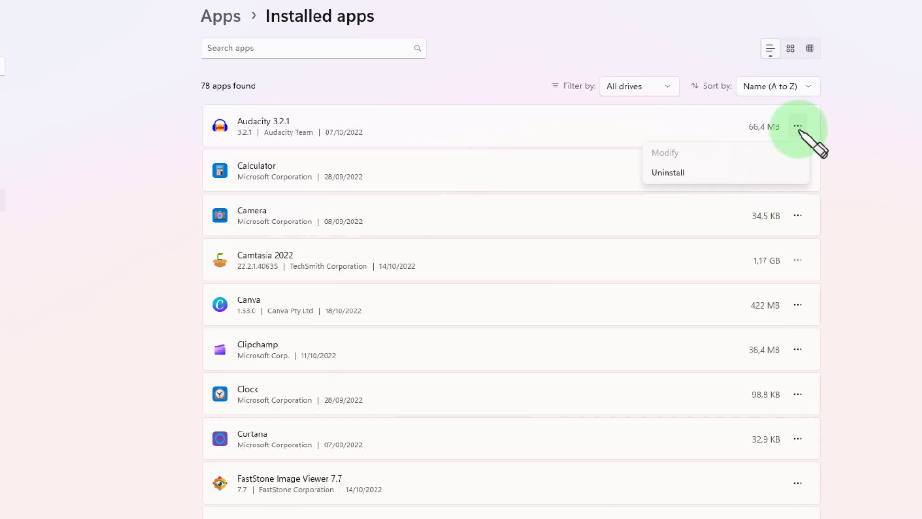
{"action": "left_click", "coordinate": [874, 127]}
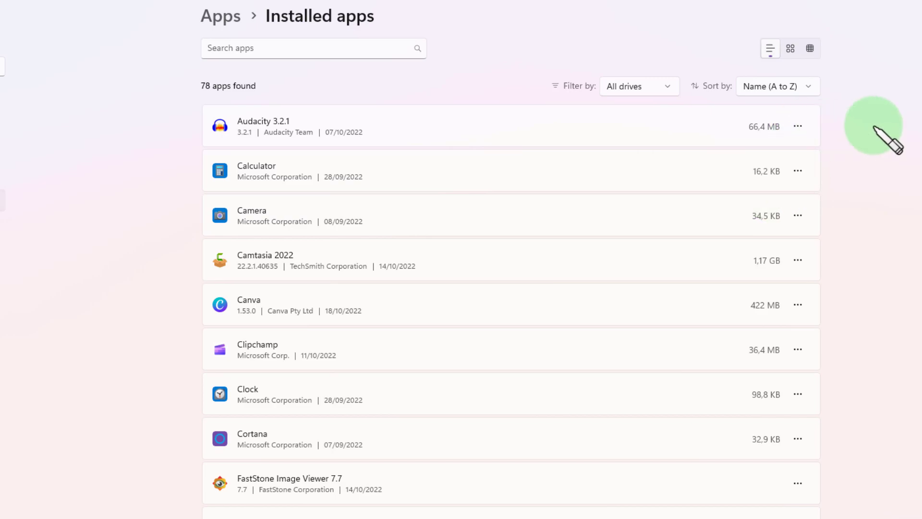
- Switch the installed apps to grid view and check the extra actions offered for Camtasia 2022, Canva and Cortana
{"action": "left_click", "coordinate": [790, 50]}
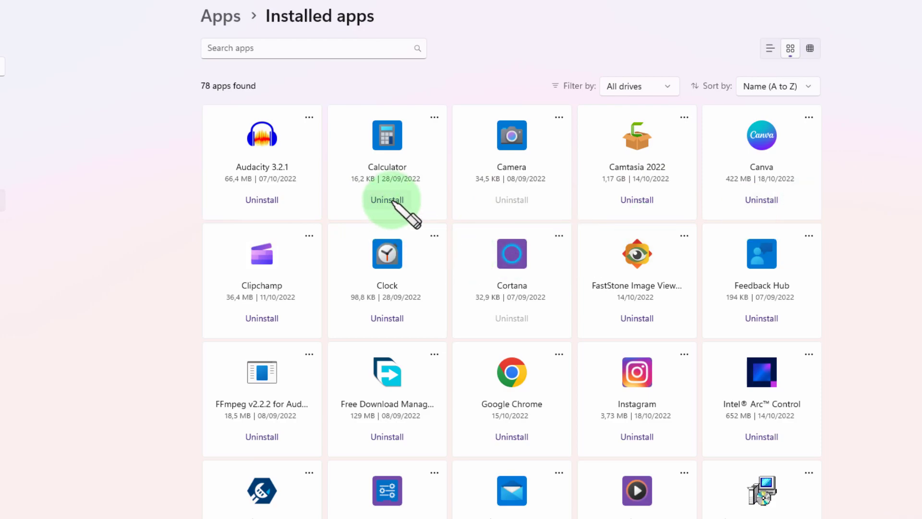
{"action": "left_click", "coordinate": [685, 117]}
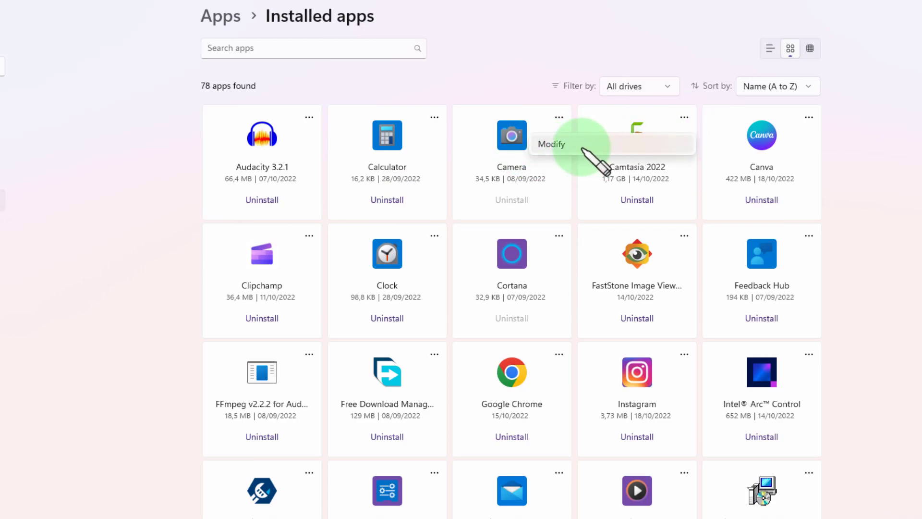
{"action": "left_click", "coordinate": [899, 157]}
{"action": "left_click", "coordinate": [809, 117]}
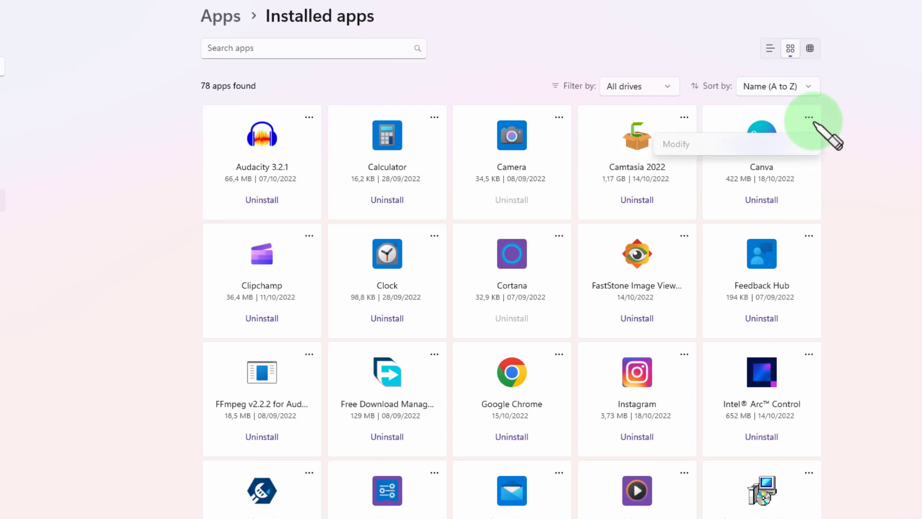
{"action": "left_click", "coordinate": [833, 187]}
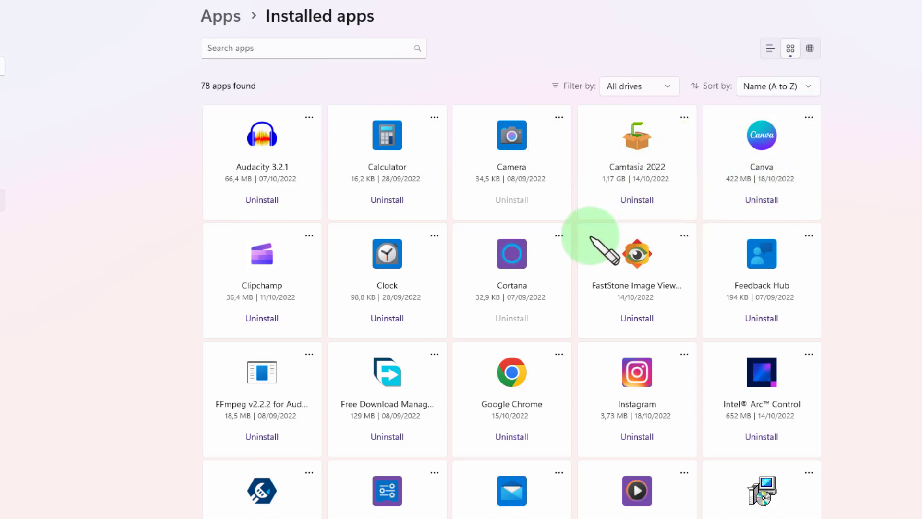
{"action": "left_click", "coordinate": [559, 236]}
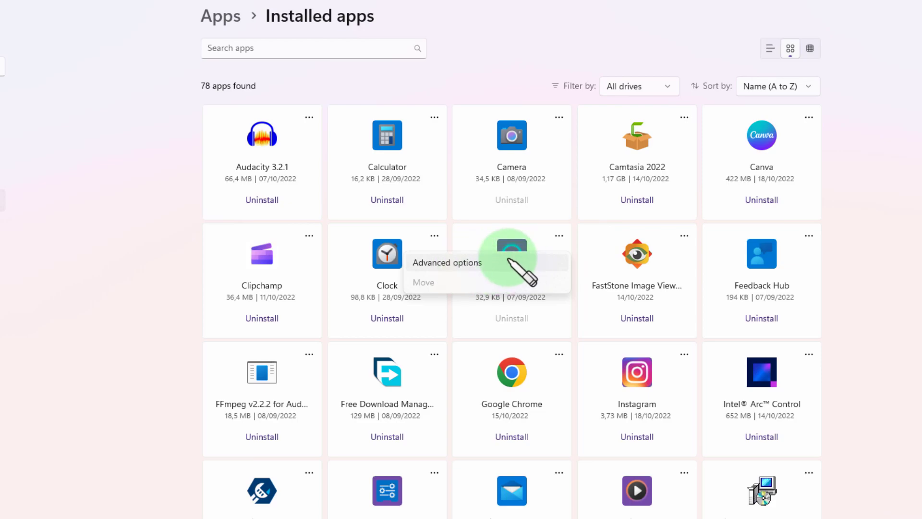
{"action": "left_click", "coordinate": [912, 200]}
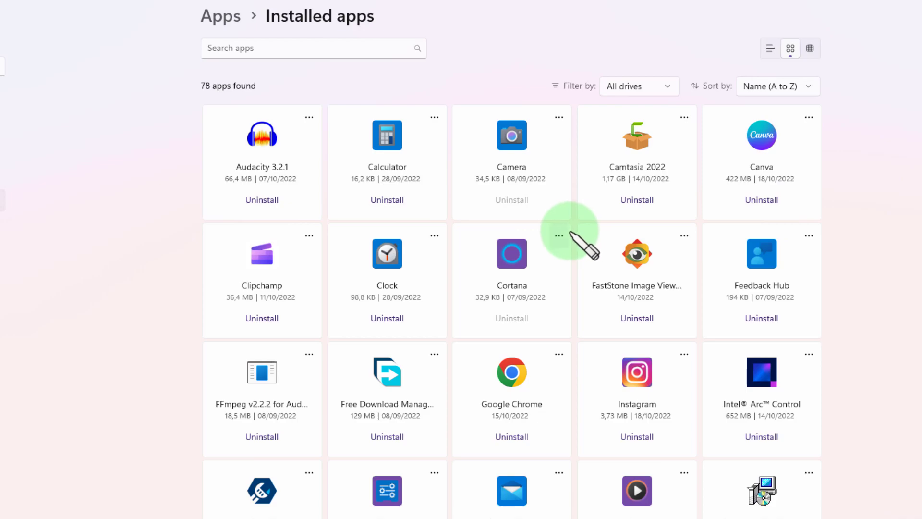
- Open Cortana's advanced options, examine the terminate, repair and reset choices, and close Settings
{"action": "right_click", "coordinate": [505, 254]}
{"action": "left_click", "coordinate": [497, 264]}
{"action": "scroll", "coordinate": [495, 267], "scroll_direction": "down", "scroll_amount": 3}
{"action": "scroll", "coordinate": [495, 266], "scroll_direction": "down", "scroll_amount": 5}
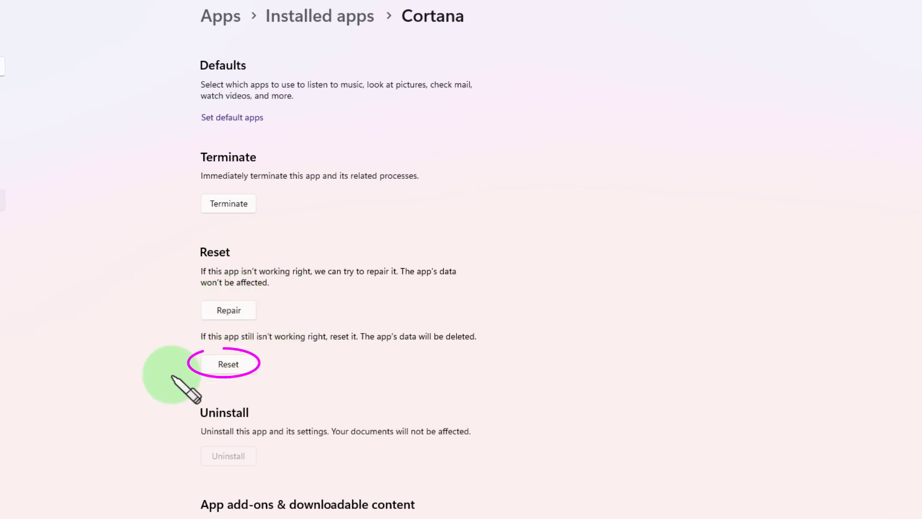
{"action": "left_click", "coordinate": [907, 19]}
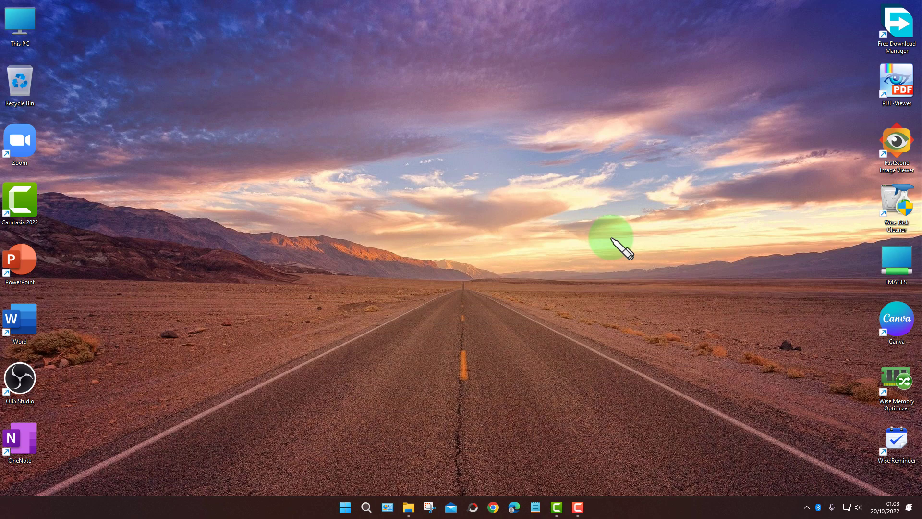
- Open Settings and go to the Gaming section
{"action": "key", "text": "super+i"}
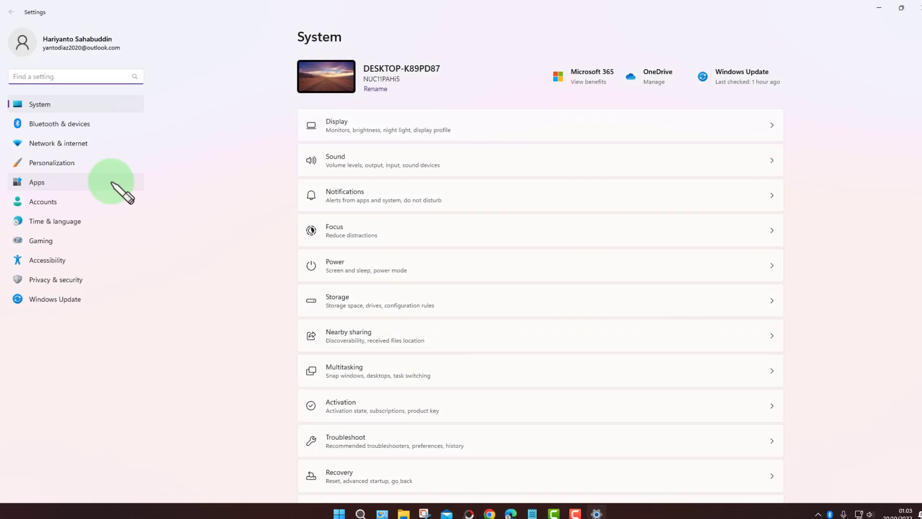
{"action": "left_click", "coordinate": [57, 240]}
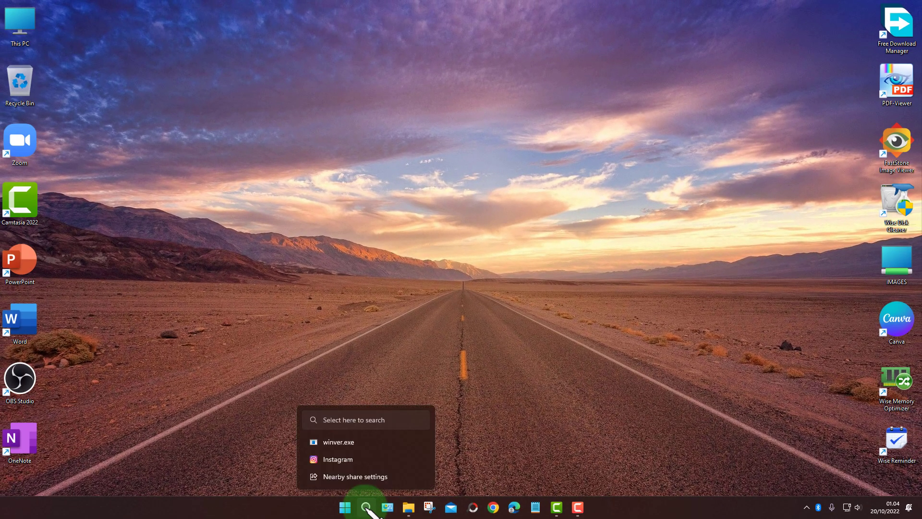
- Run winver from Windows search, move the About Windows dialog to the middle of the screen to check the version, and close it
{"action": "left_click", "coordinate": [366, 508]}
{"action": "type", "text": "winver"}
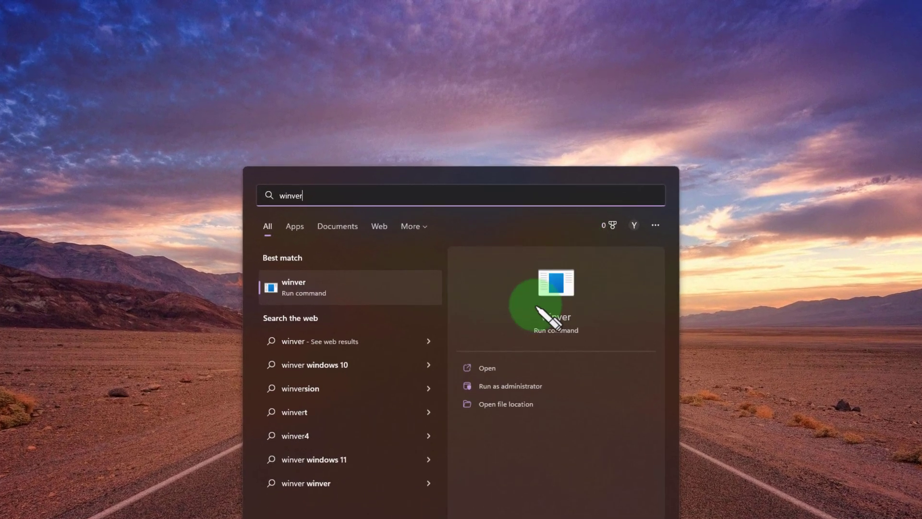
{"action": "left_click", "coordinate": [536, 308]}
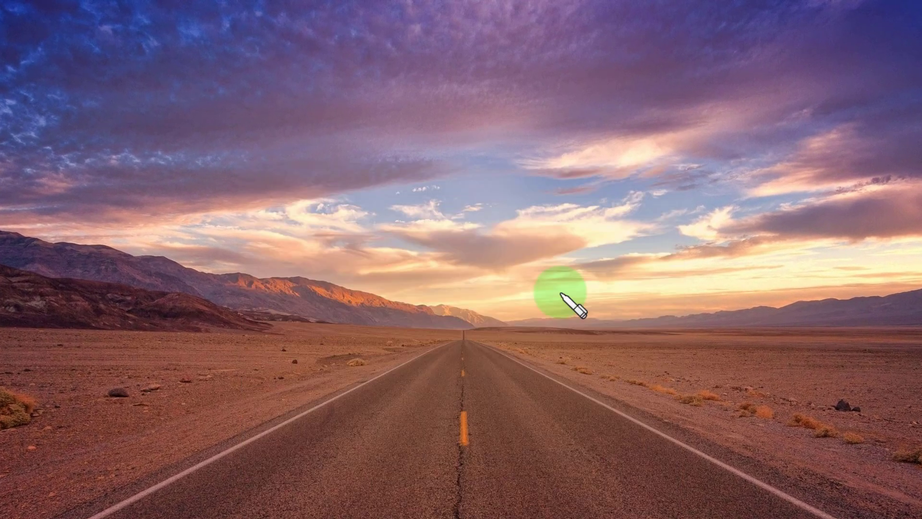
{"action": "left_click_drag", "start_coordinate": [129, 32], "coordinate": [472, 41]}
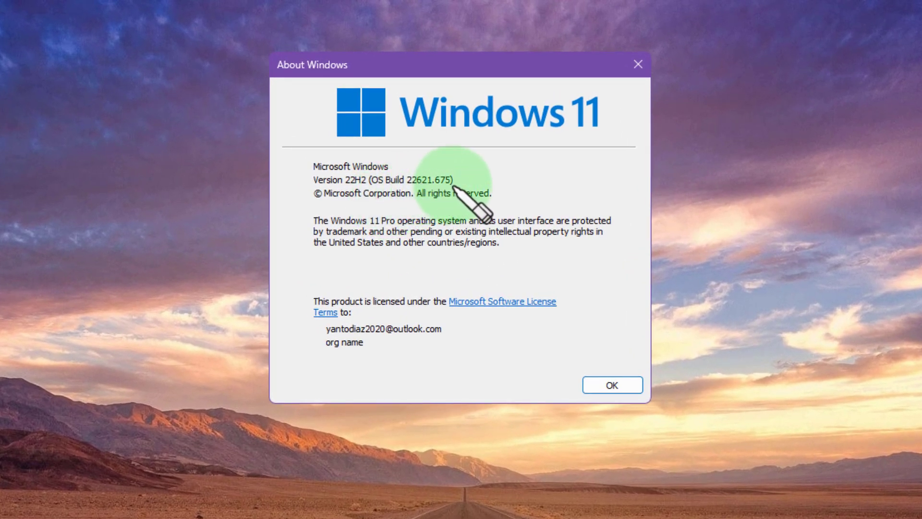
{"action": "left_click", "coordinate": [616, 385]}
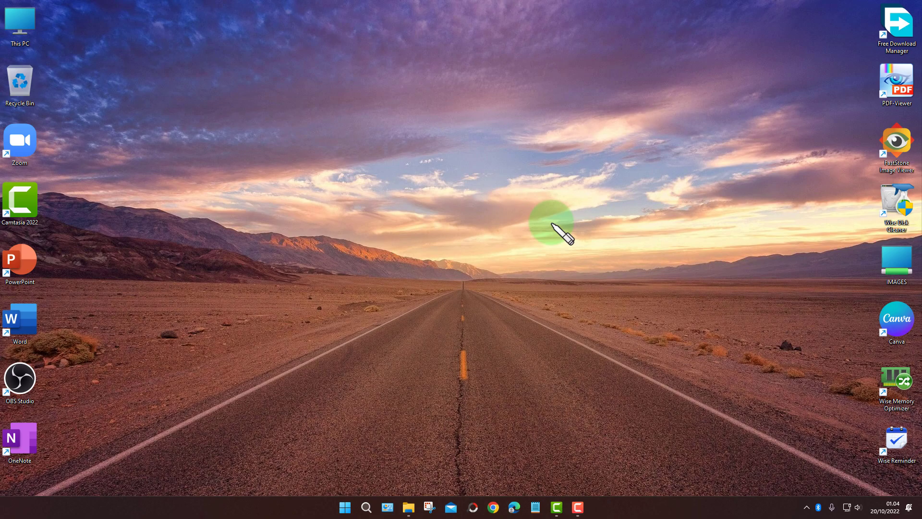
- Open the system storage settings and view the temporary files that can be removed from the local disk
{"action": "left_click", "coordinate": [513, 507]}
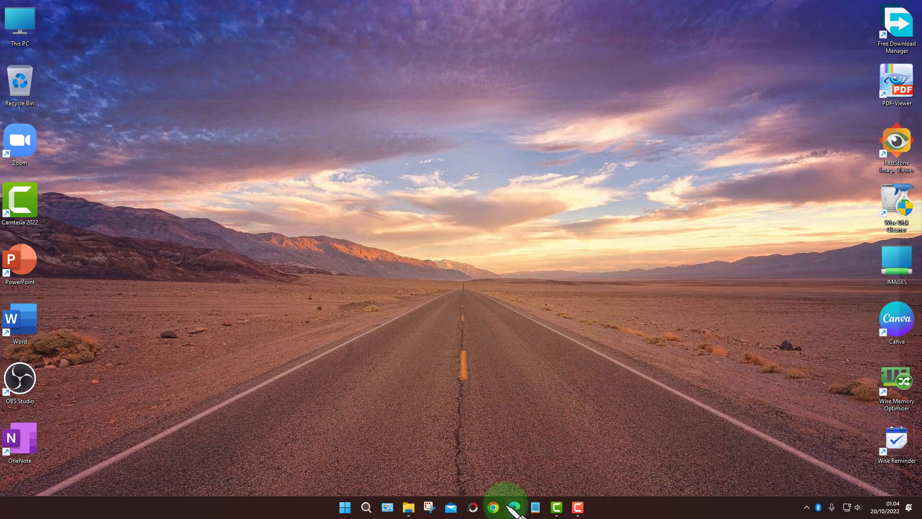
{"action": "key", "text": "super+i"}
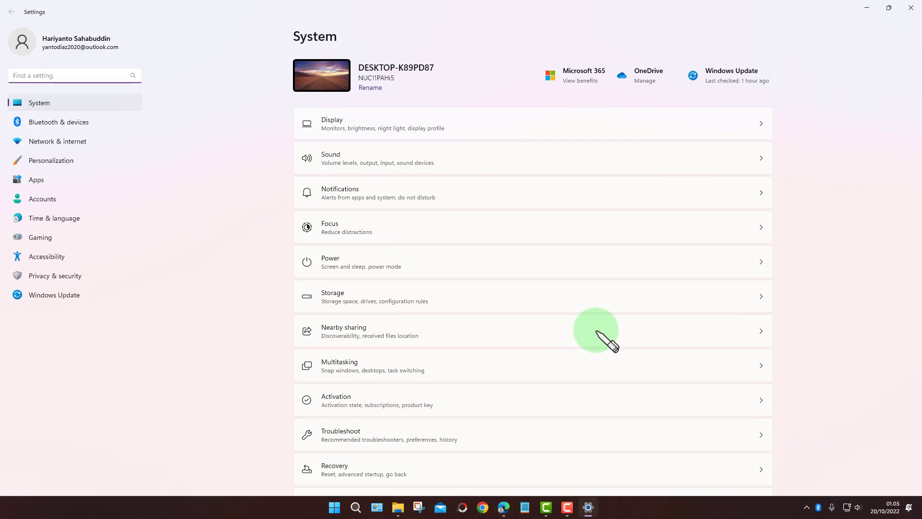
{"action": "left_click", "coordinate": [414, 301]}
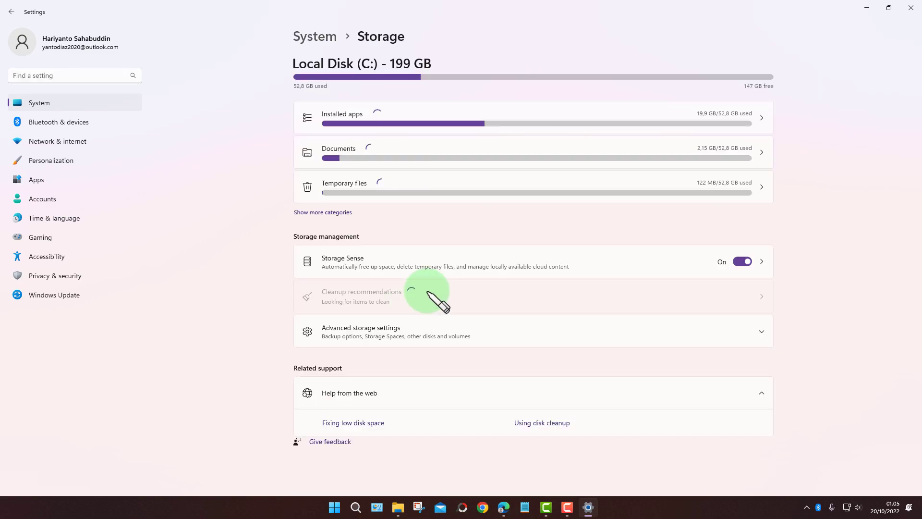
{"action": "left_click", "coordinate": [579, 188]}
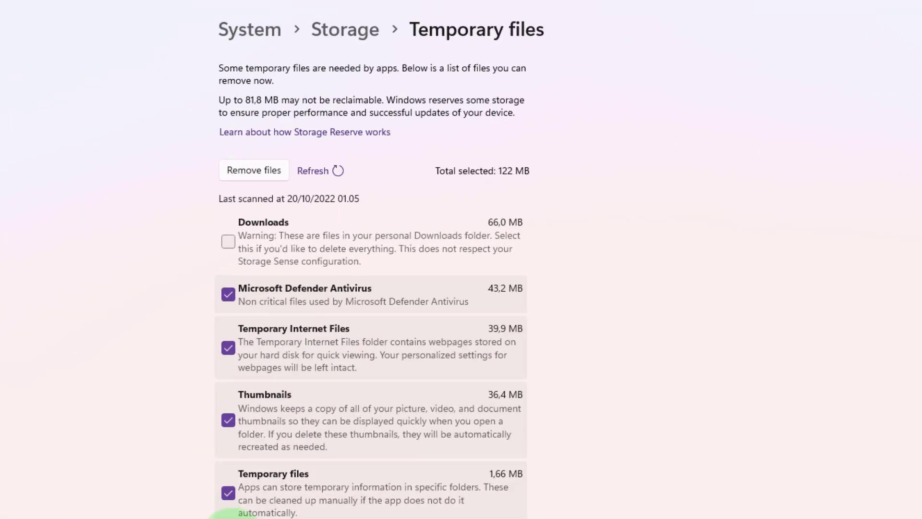